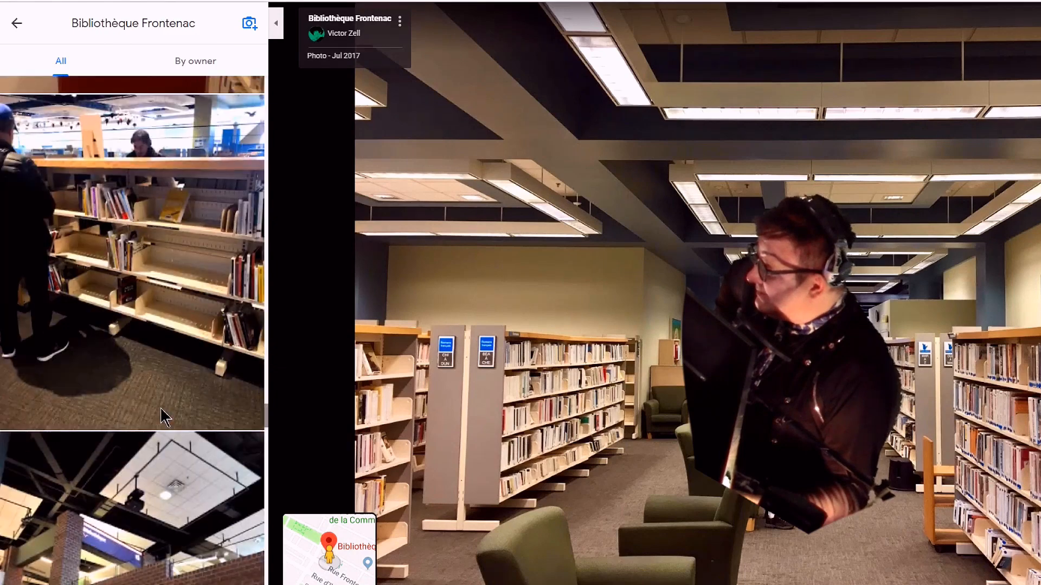
# Browse the Bibliothèque Frontenac photo gallery and view the photos of the computer desks and the disc-lined aisle
pyautogui.scroll(-10, 163, 420)
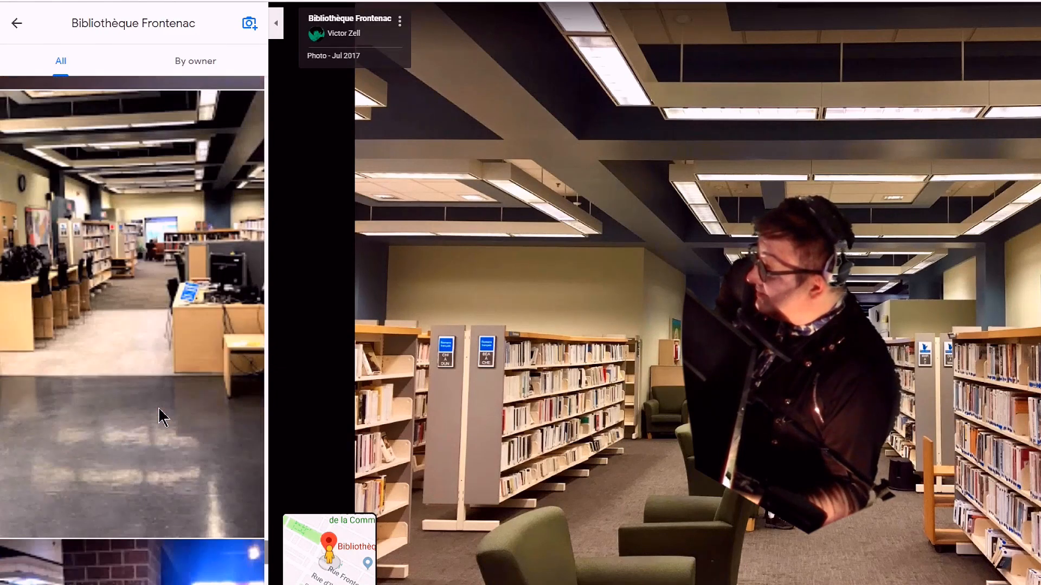
pyautogui.scroll(-5, 158, 408)
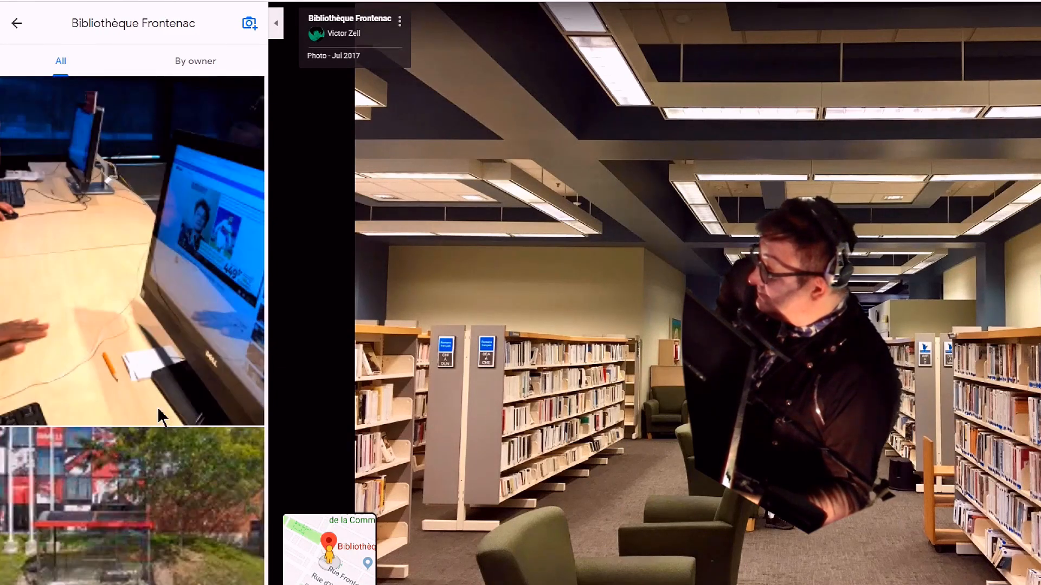
pyautogui.click(135, 235)
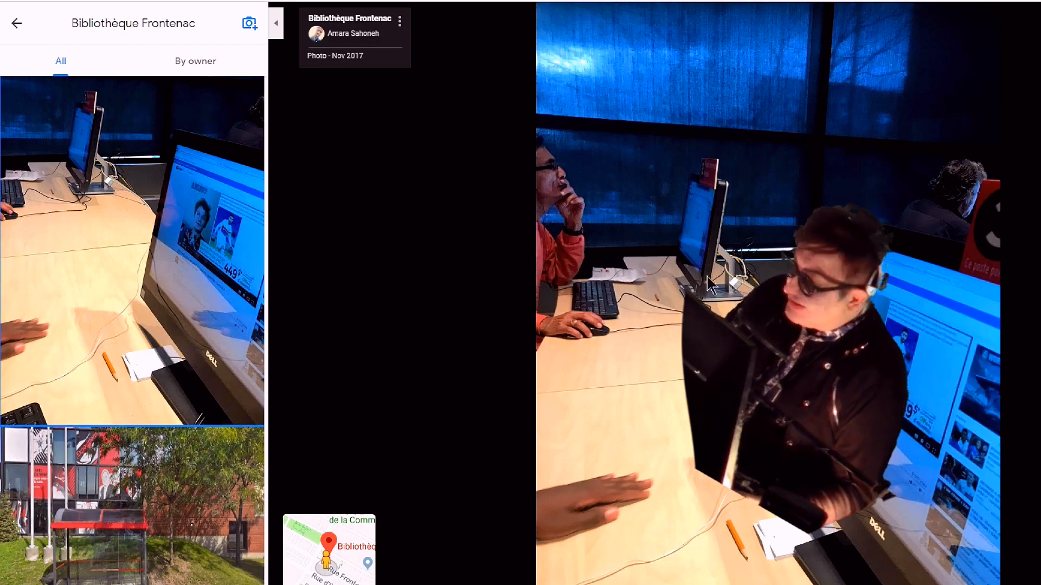
pyautogui.scroll(-5, 212, 269)
pyautogui.scroll(-10, 209, 260)
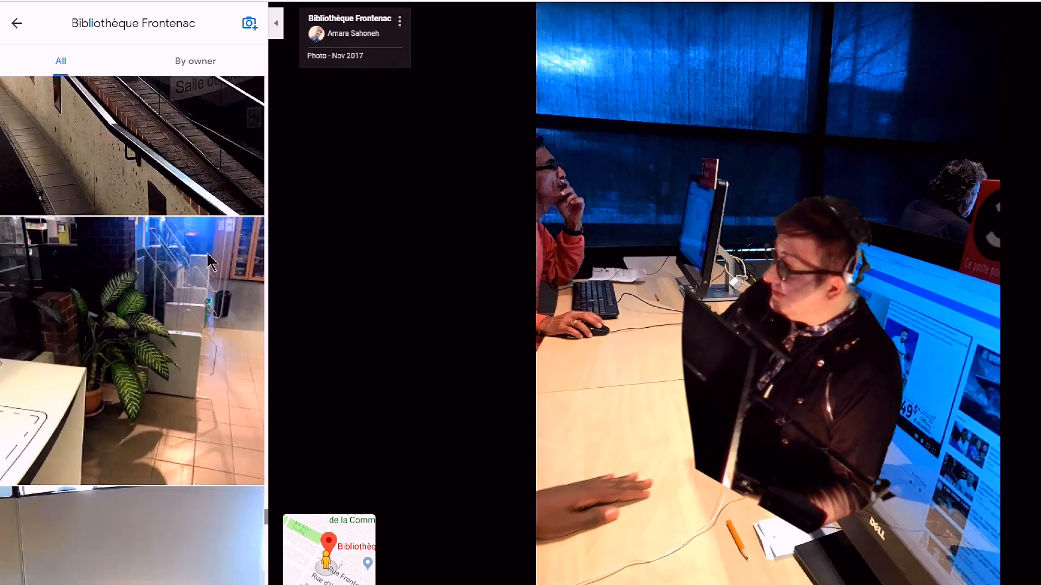
pyautogui.click(210, 249)
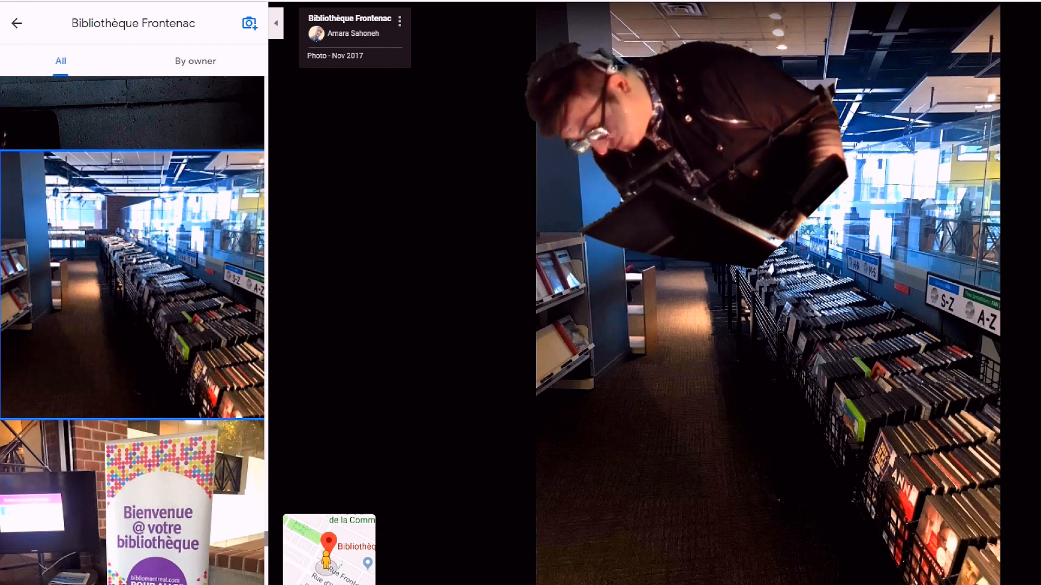
# Browse the Bibliothèque Frontenac gallery again and view the photo of the copier and self-service stations
pyautogui.hotkey('alt', 'Tab')
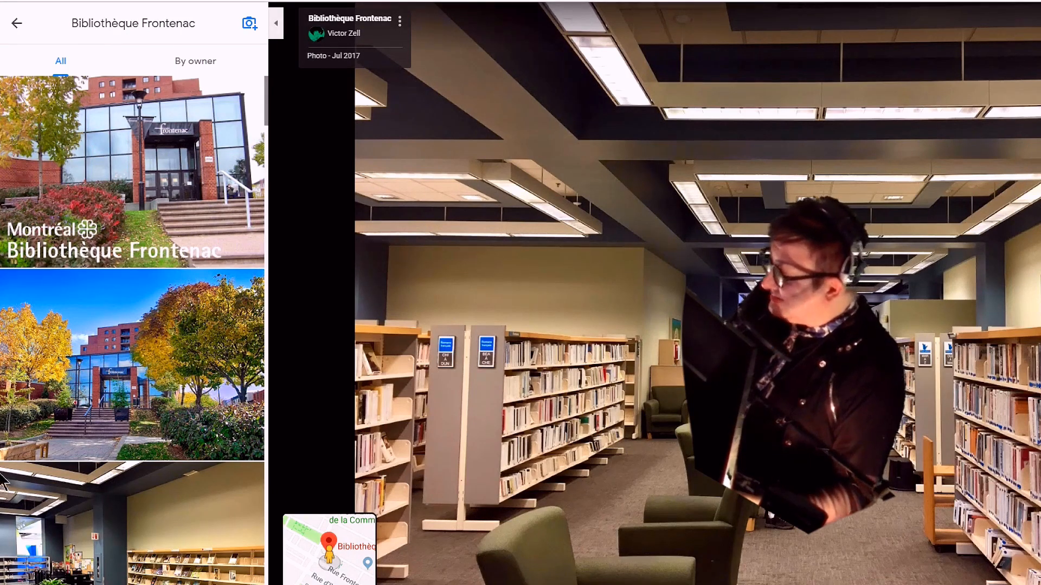
pyautogui.scroll(-15, 71, 433)
pyautogui.scroll(5, 63, 463)
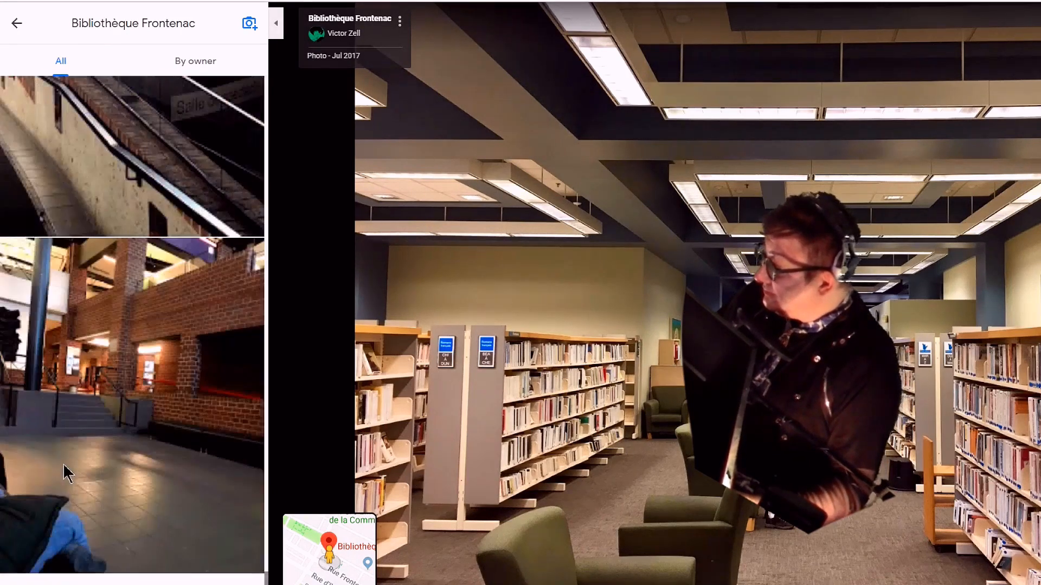
pyautogui.click(124, 258)
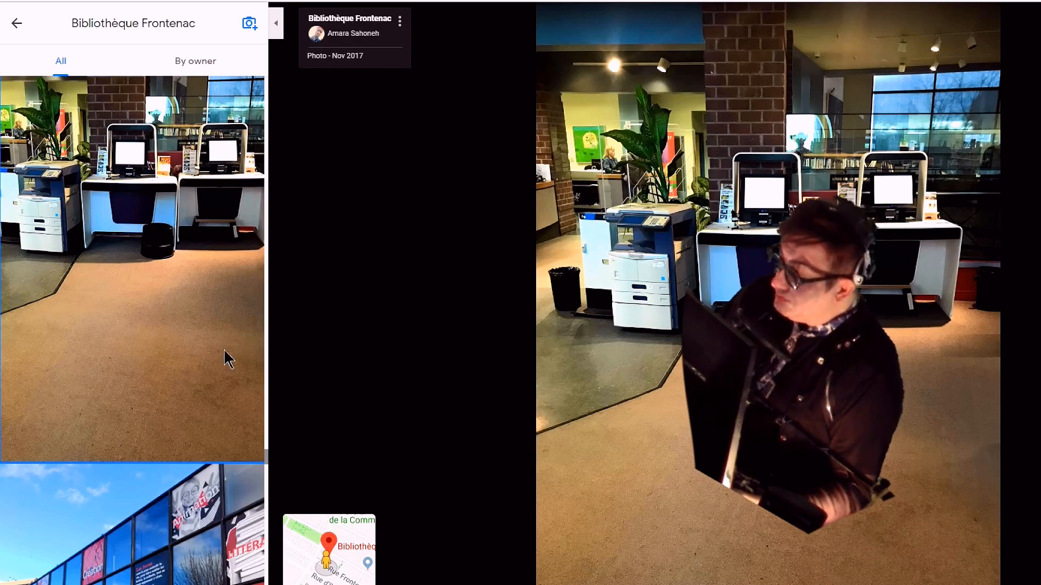
# View the Bibliothèque Frontenac photos of the hall with the red 375 banner and of the disc bins labelled A-H and I-Z
pyautogui.scroll(5, 196, 365)
pyautogui.scroll(10, 198, 363)
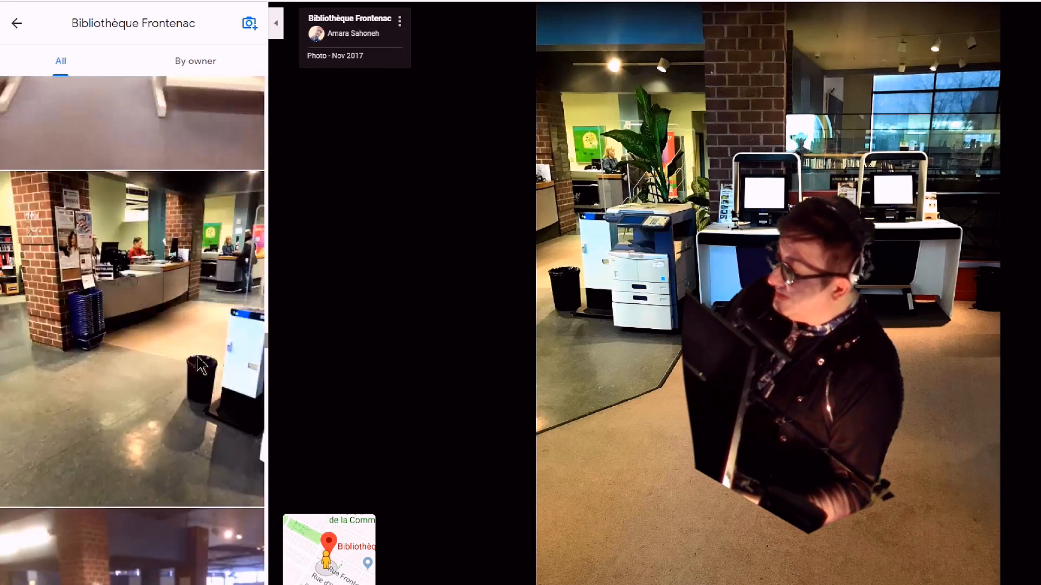
pyautogui.scroll(5, 203, 363)
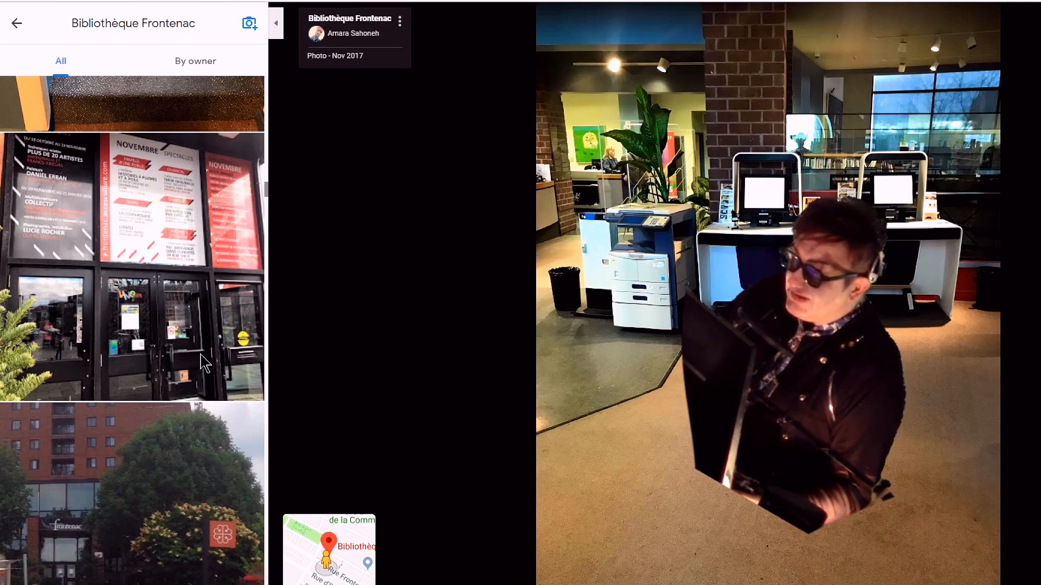
pyautogui.scroll(-5, 205, 362)
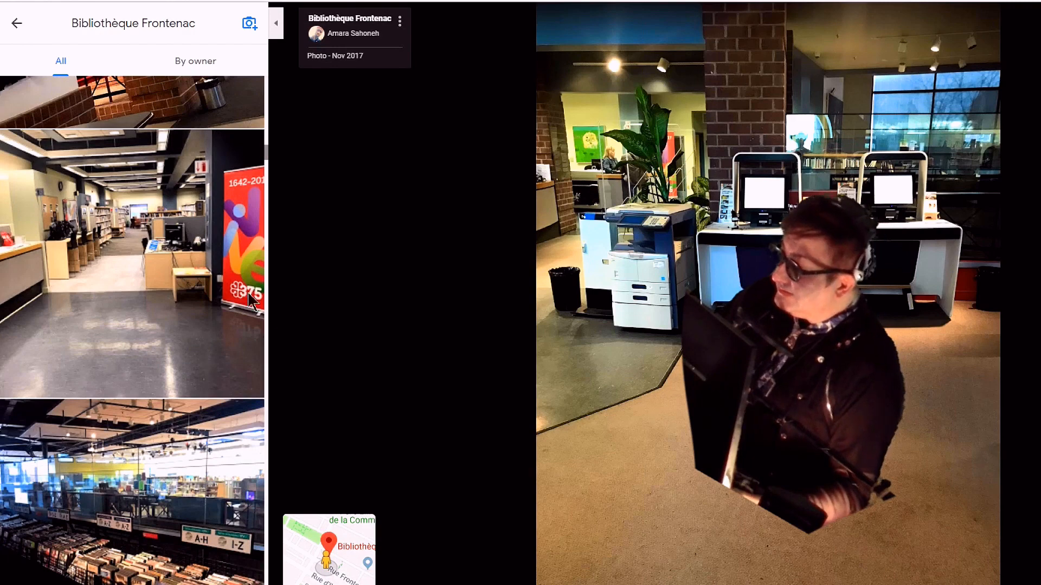
pyautogui.click(212, 274)
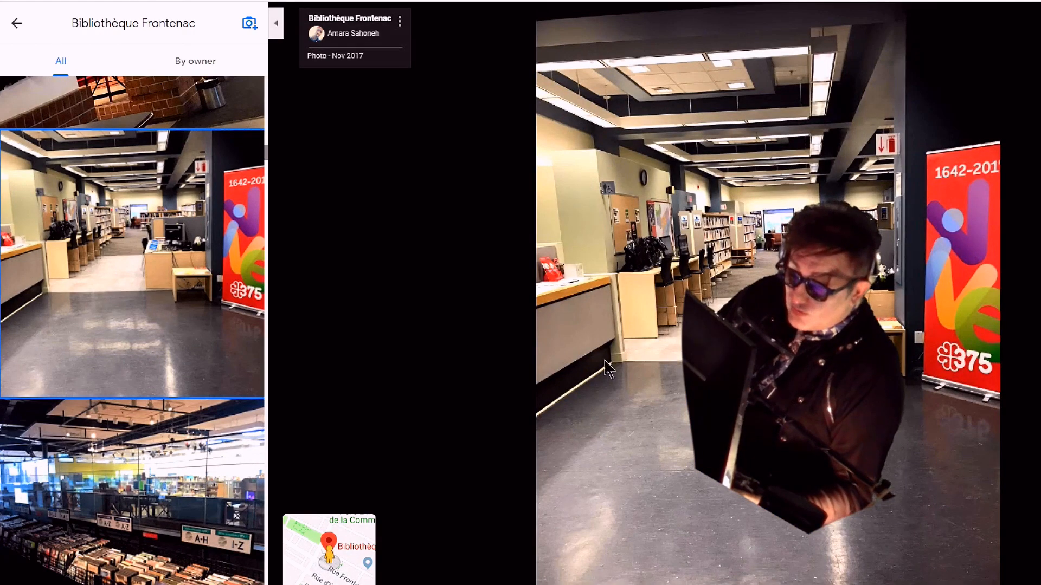
pyautogui.click(124, 470)
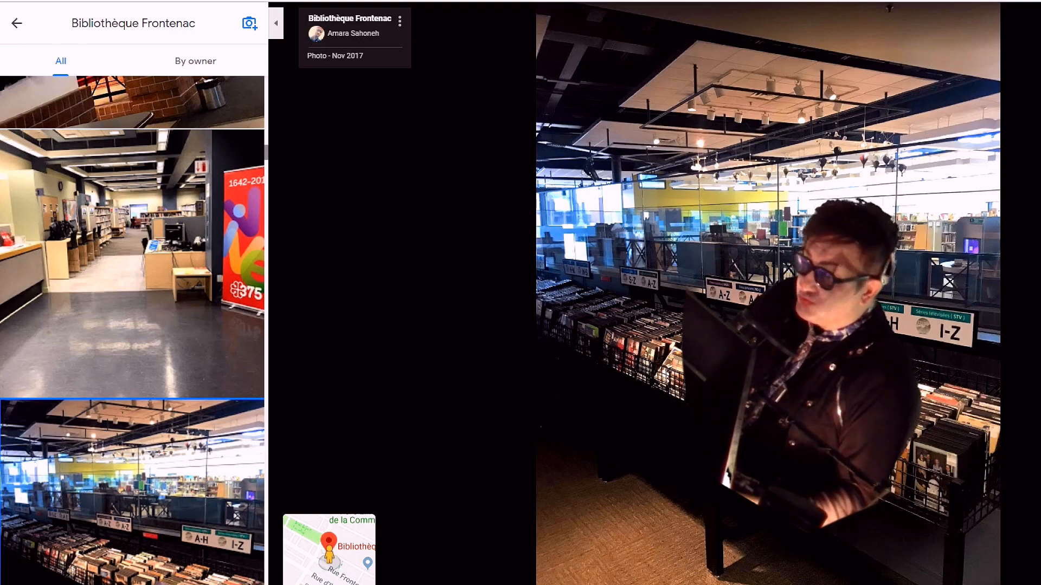
# Look around the Librairie l'Échange storefront on Mont-Royal Avenue in Street View
pyautogui.press('Right')
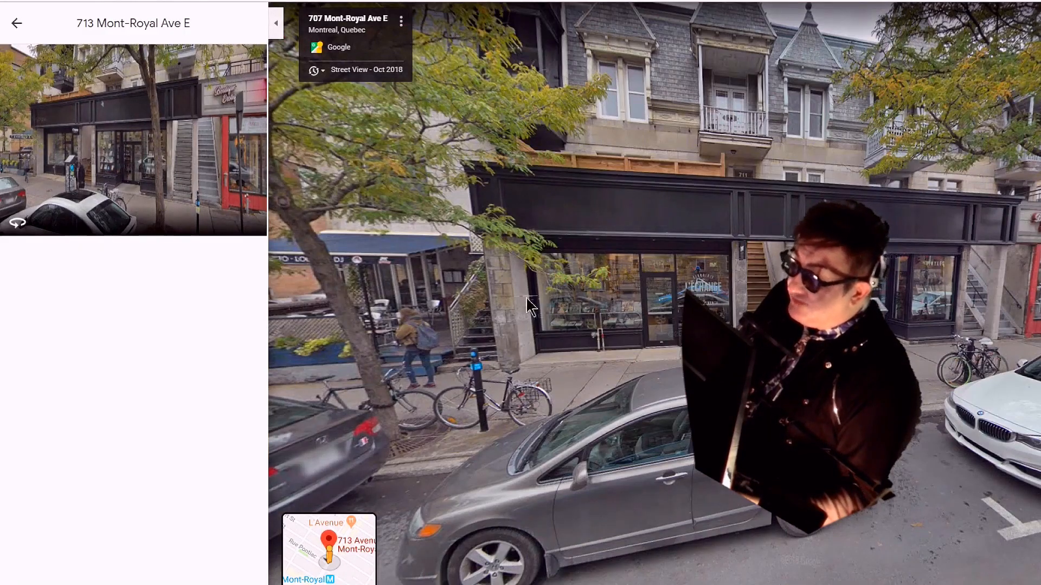
pyautogui.moveTo(525, 299); pyautogui.dragTo(598, 296)
pyautogui.click(678, 341)
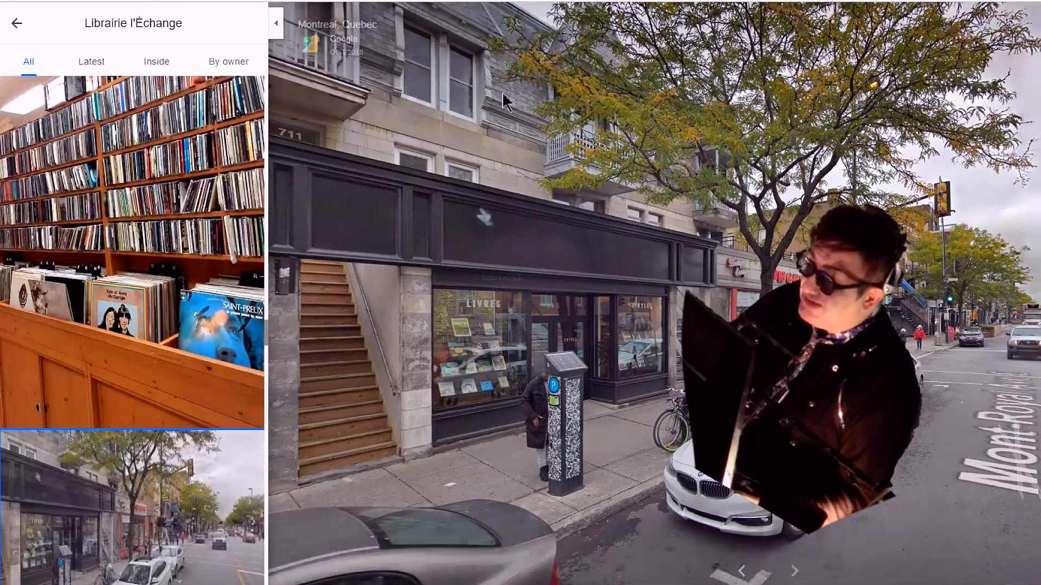
pyautogui.click(559, 276)
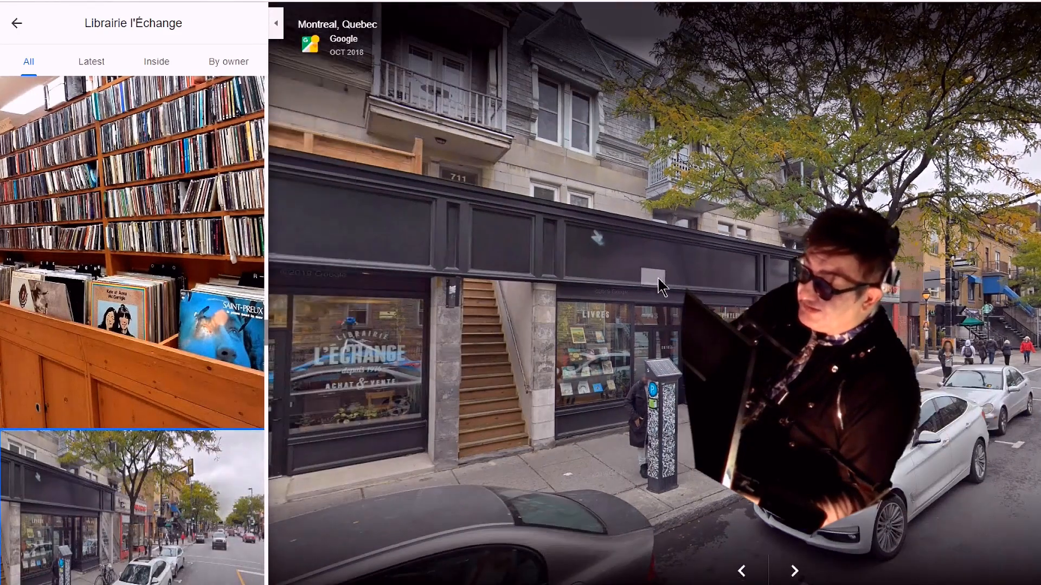
pyautogui.click(586, 361)
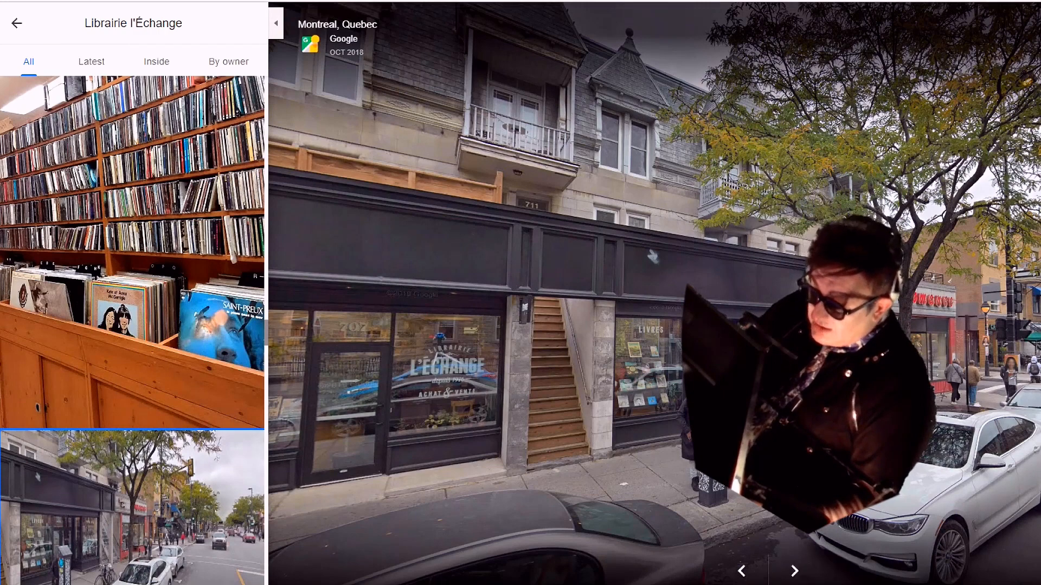
# Switch to DVDFab, dismiss the message about the finished CHAMBRE_EN_VILLE_S3_D5 disc copy and close its window
pyautogui.click(763, 584)
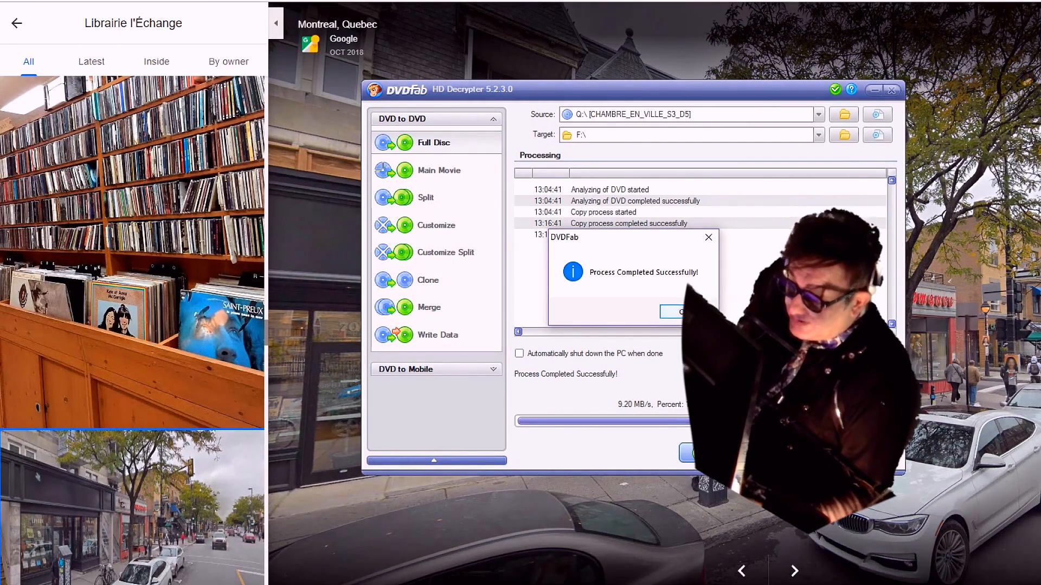
pyautogui.click(686, 313)
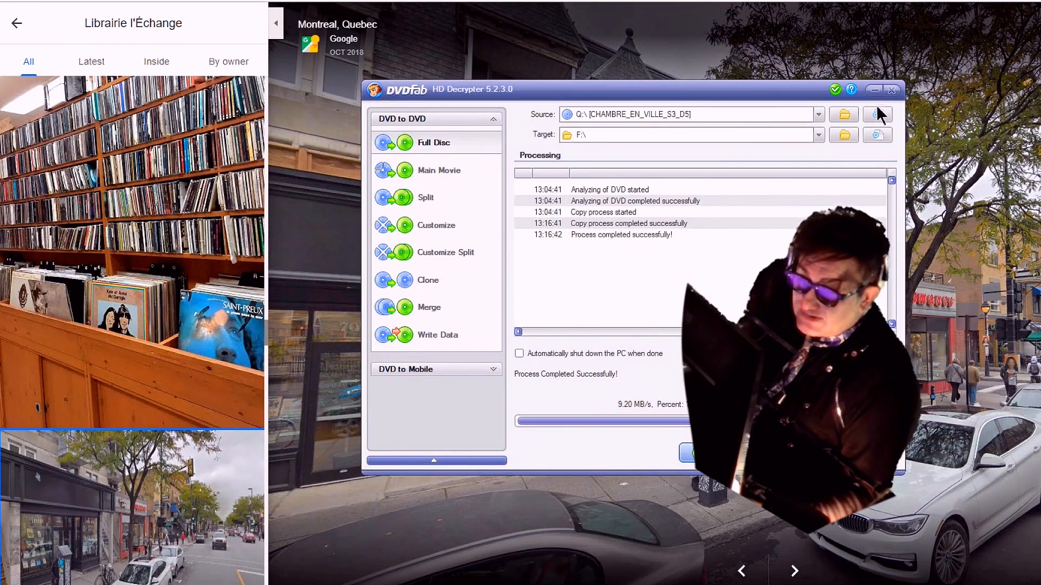
pyautogui.click(892, 90)
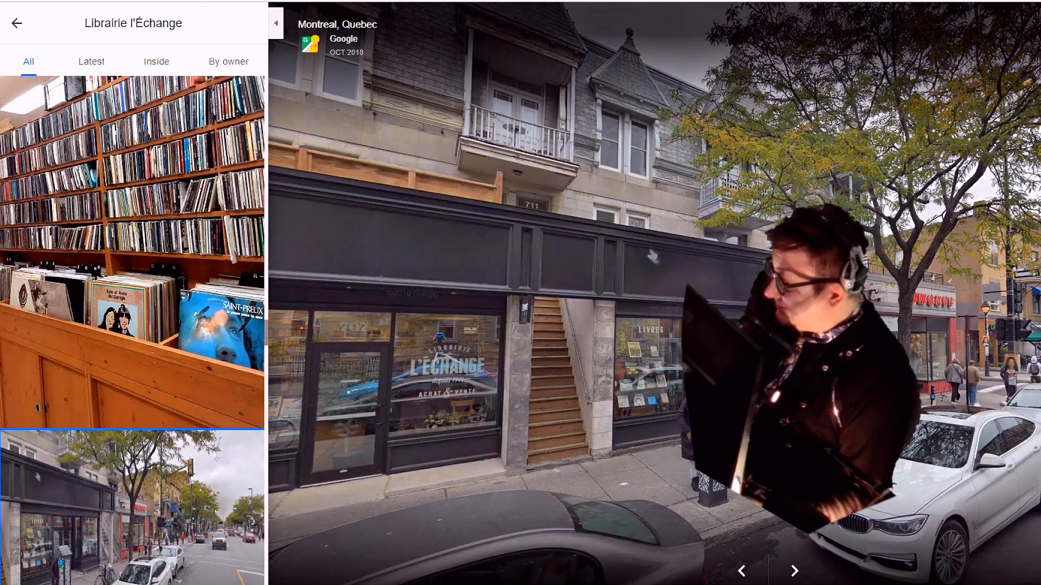
# Launch HandBrake and move its window aside so the VIDEO_TS folder in File Explorer can be reached
pyautogui.click(112, 193)
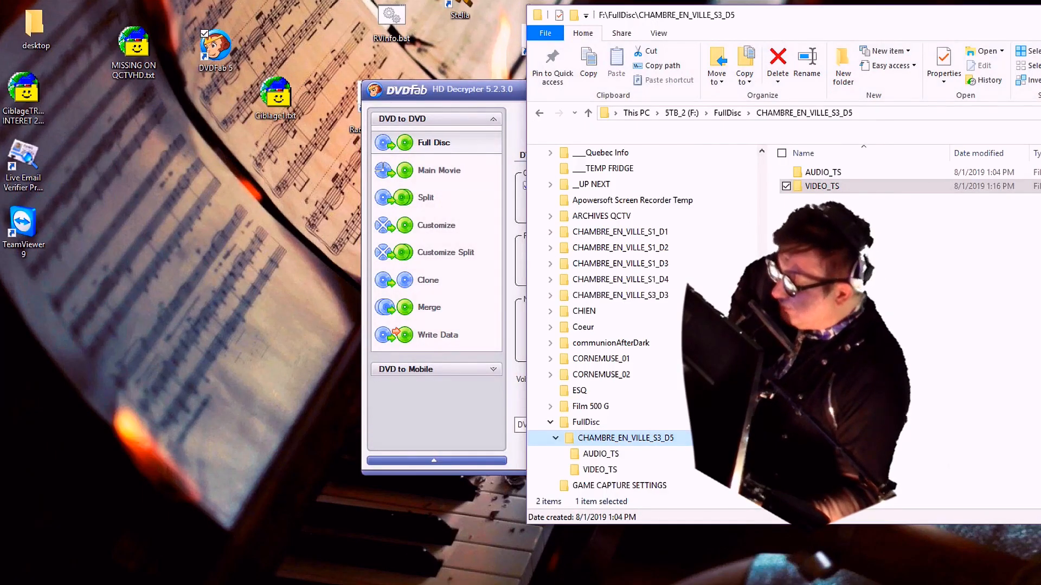
pyautogui.press('super')
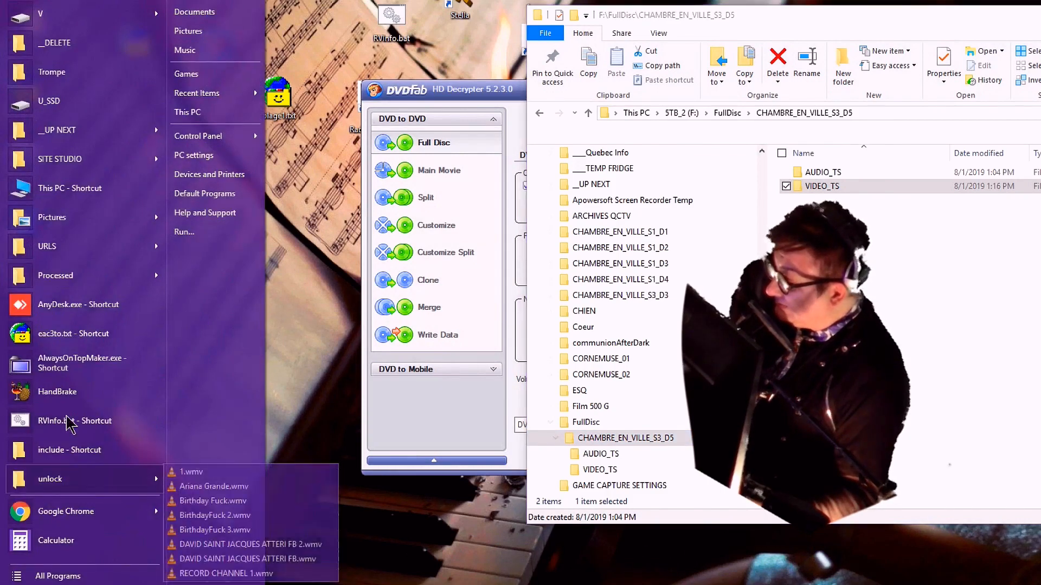
pyautogui.click(77, 394)
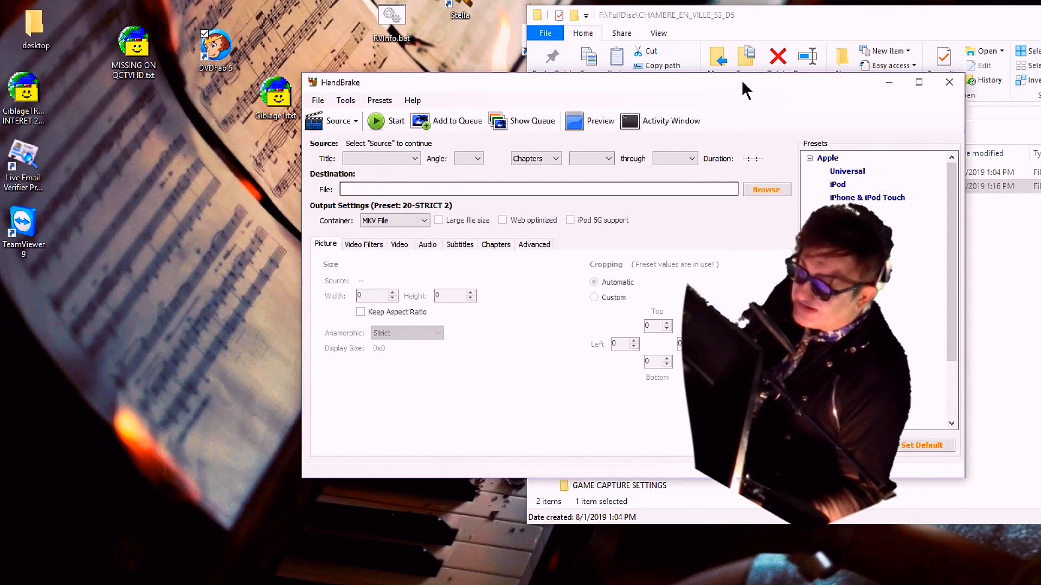
pyautogui.moveTo(741, 79); pyautogui.dragTo(523, 57)
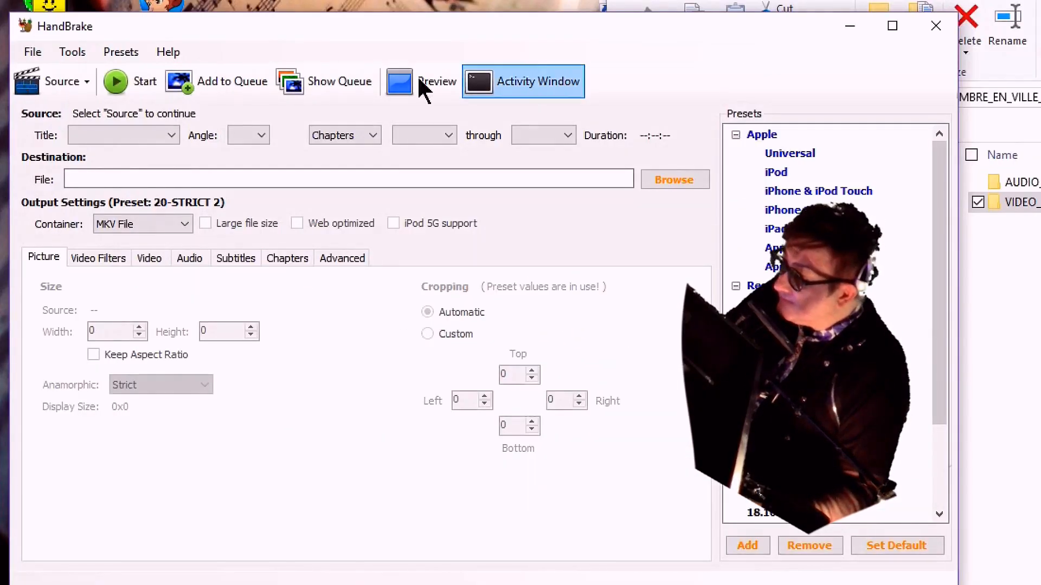
# Check the HandBrake version in the program information and close that dialog
pyautogui.click(222, 82)
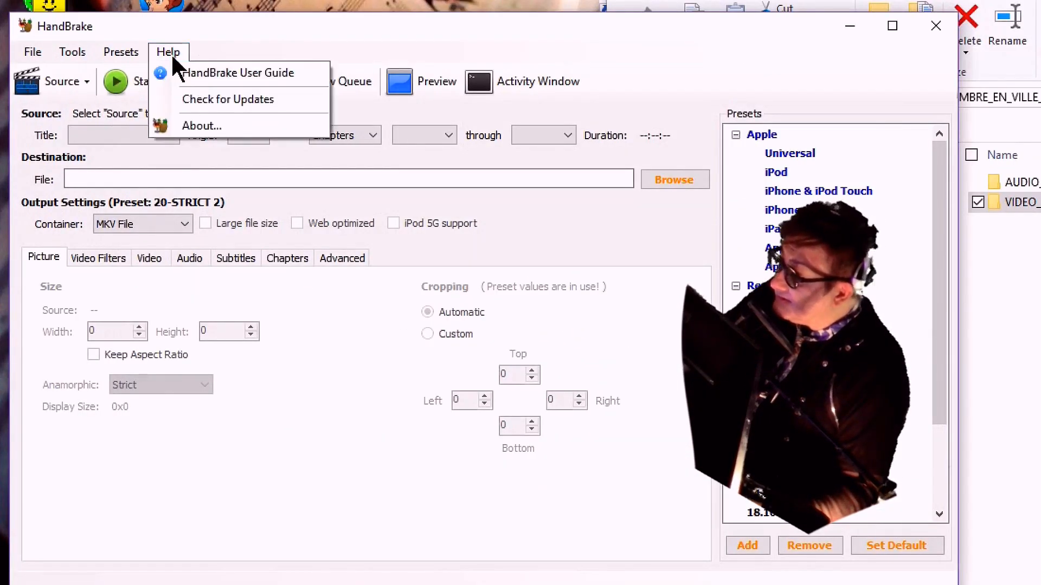
pyautogui.click(225, 128)
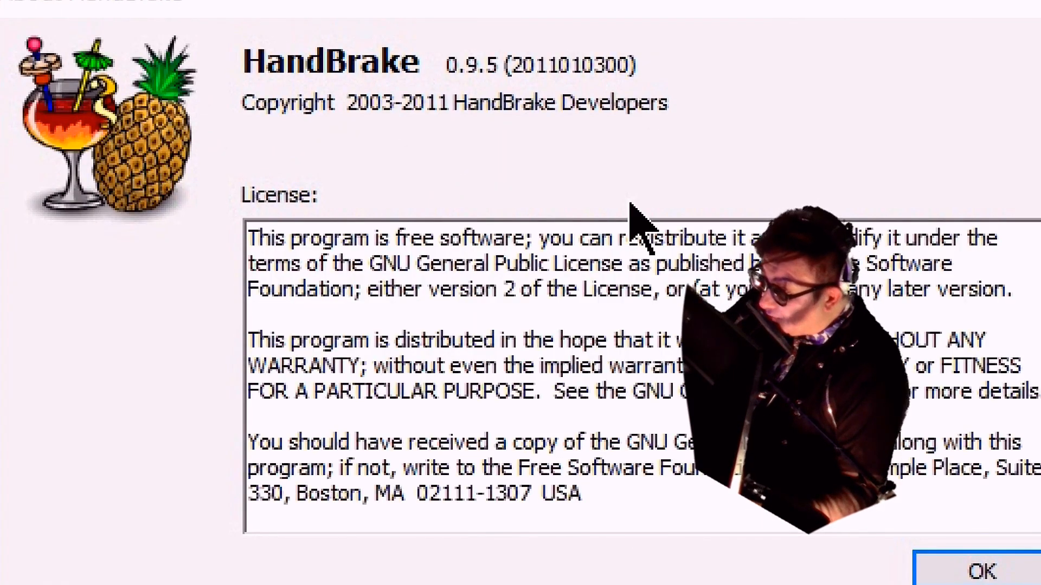
pyautogui.click(1019, 568)
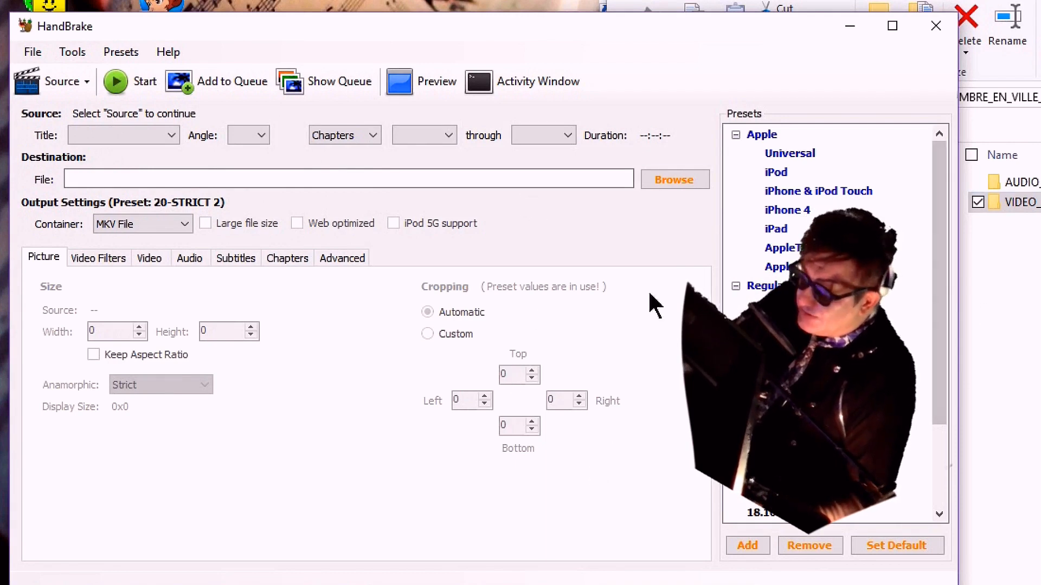
# Load the ripped disc's VIDEO_TS folder as the source and keep MKV File as the output container
pyautogui.click(1039, 212)
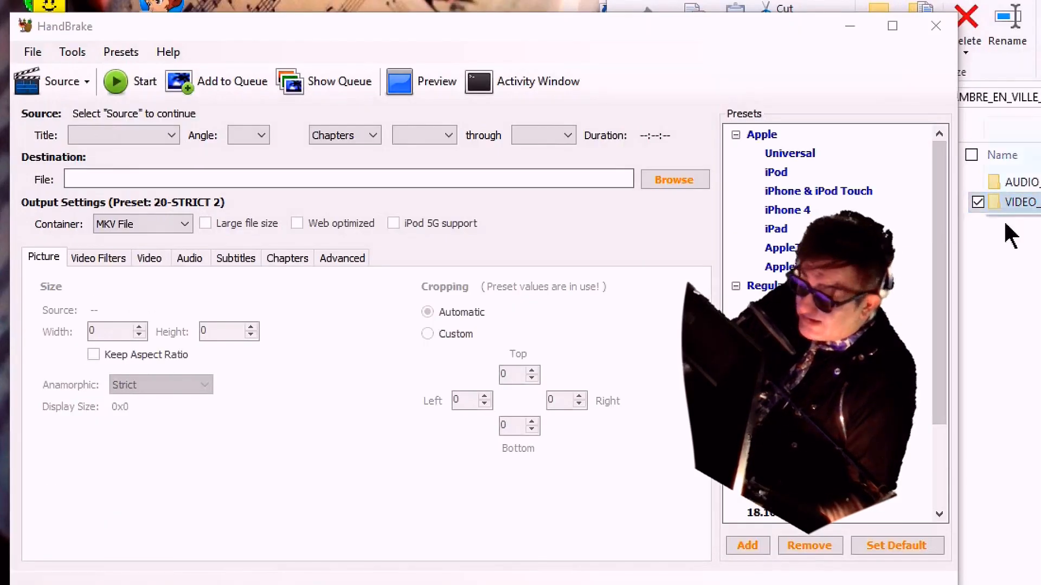
pyautogui.click(382, 303)
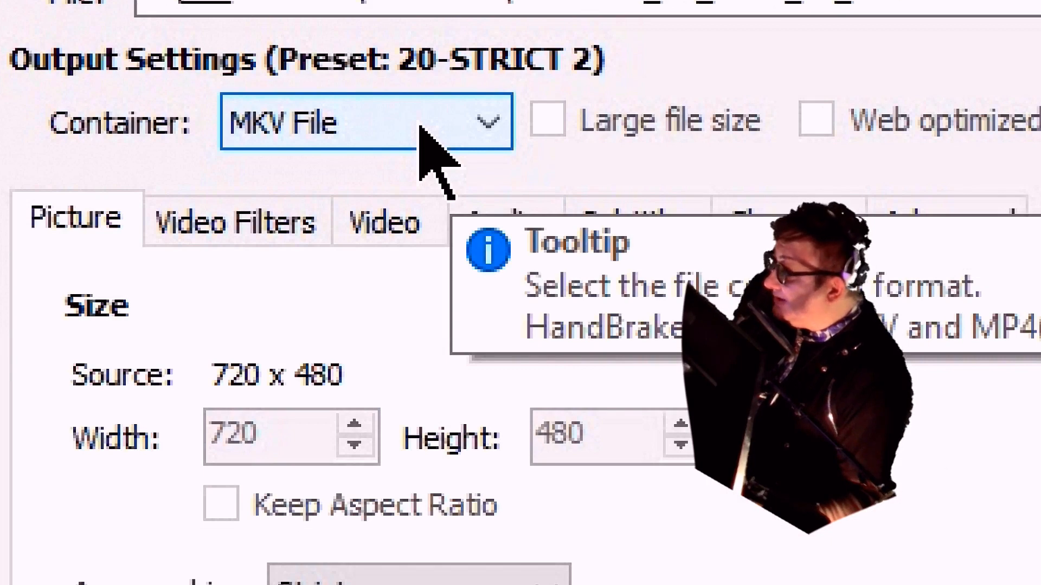
pyautogui.click(420, 127)
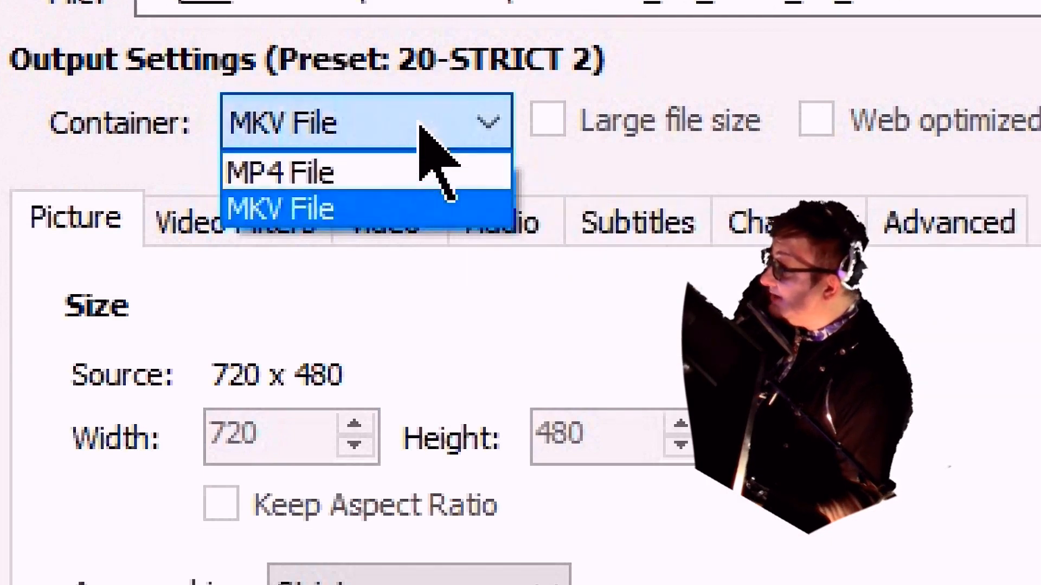
pyautogui.click(422, 129)
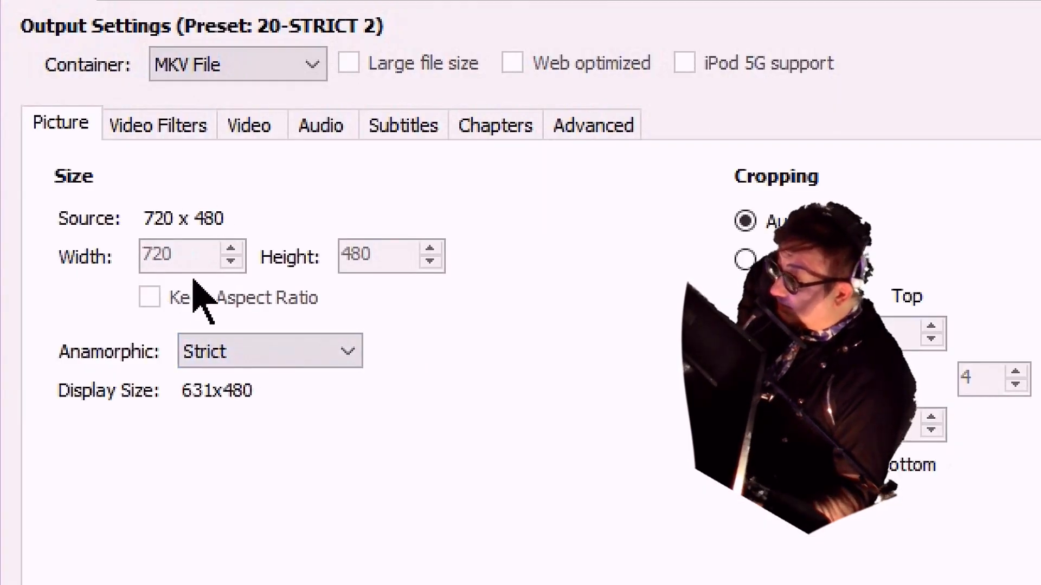
# Try None as the picture's anamorphic mode and replace it with another mode
pyautogui.click(293, 354)
pyautogui.click(280, 383)
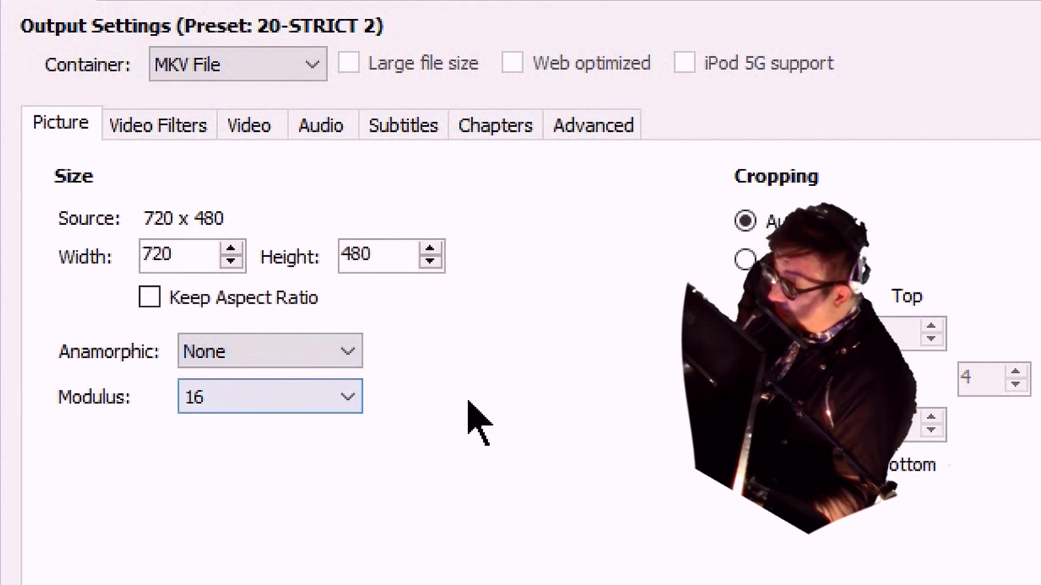
pyautogui.click(292, 352)
pyautogui.click(290, 425)
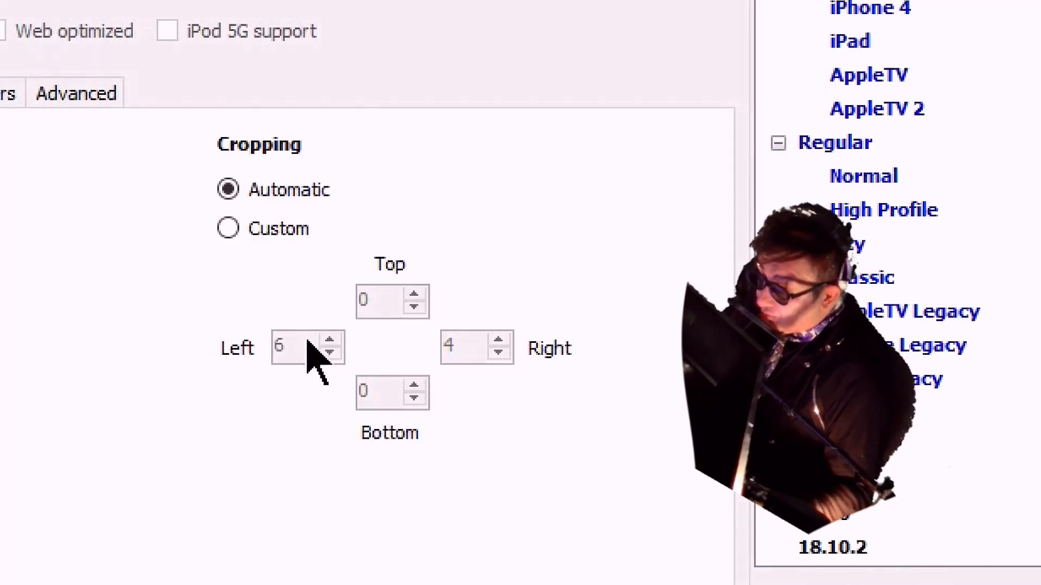
# Switch the cropping to Custom and set the left crop to 0
pyautogui.click(228, 228)
pyautogui.click(281, 344)
pyautogui.moveTo(279, 349); pyautogui.dragTo(199, 373)
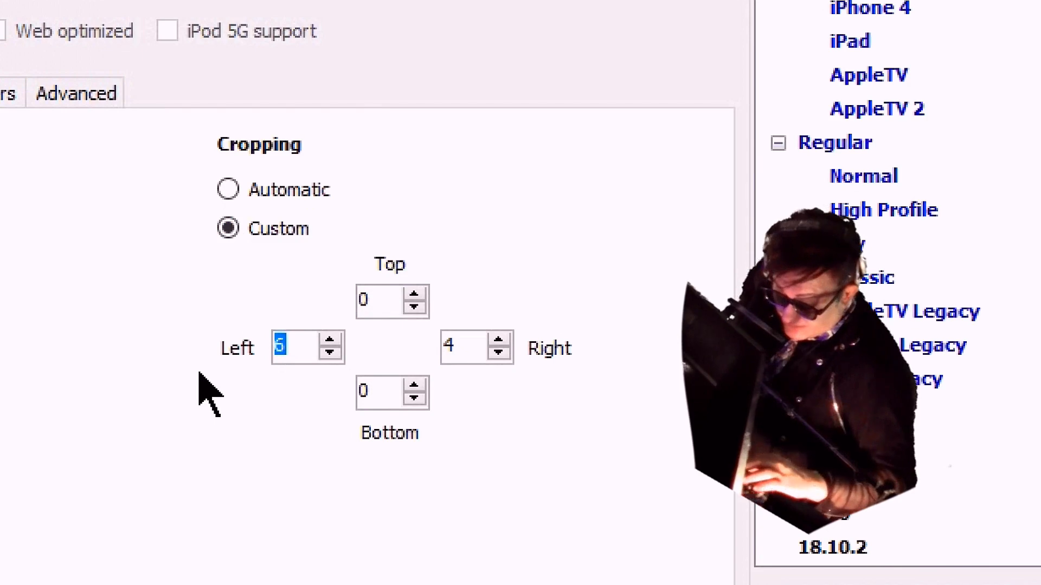
pyautogui.write('0')
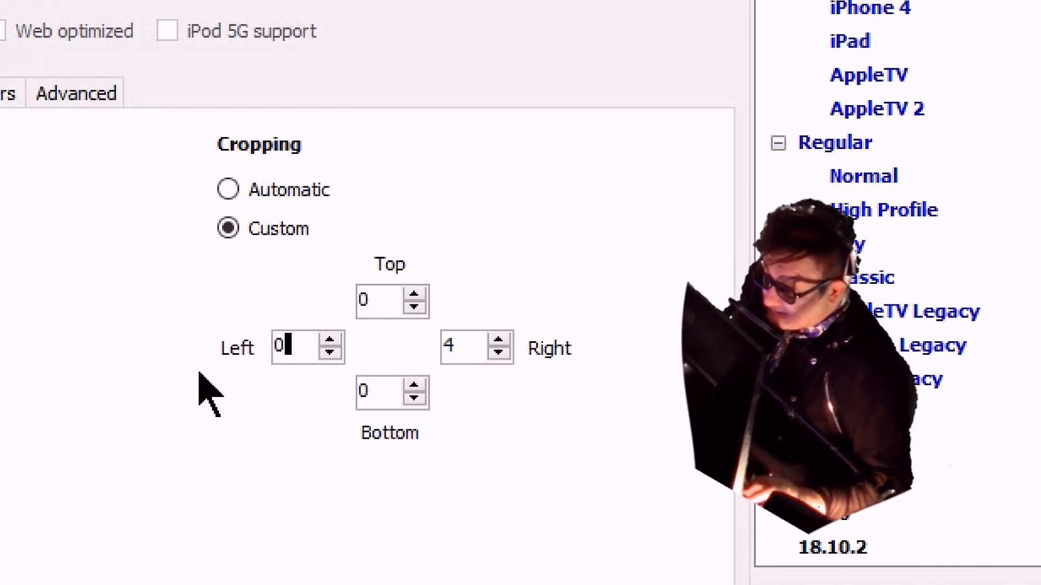
# Set the right crop to 0 in the custom cropping values
pyautogui.moveTo(470, 355); pyautogui.dragTo(335, 373)
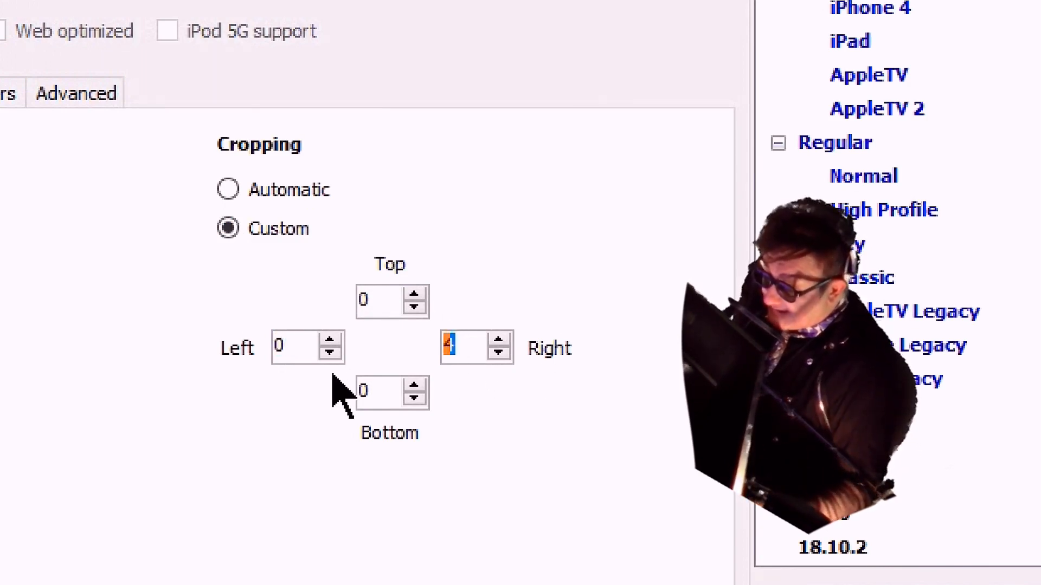
pyautogui.write('0')
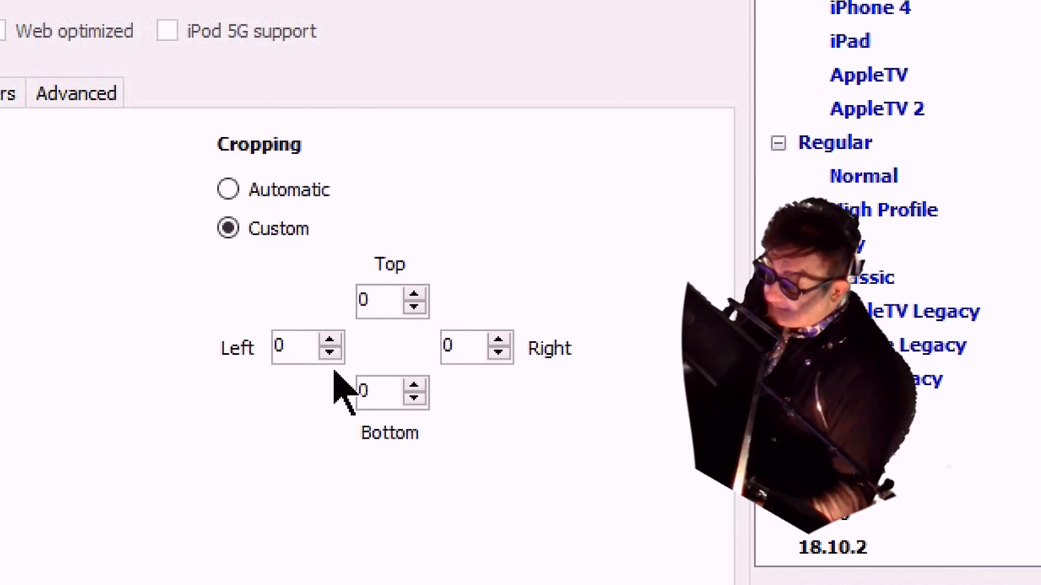
pyautogui.click(378, 313)
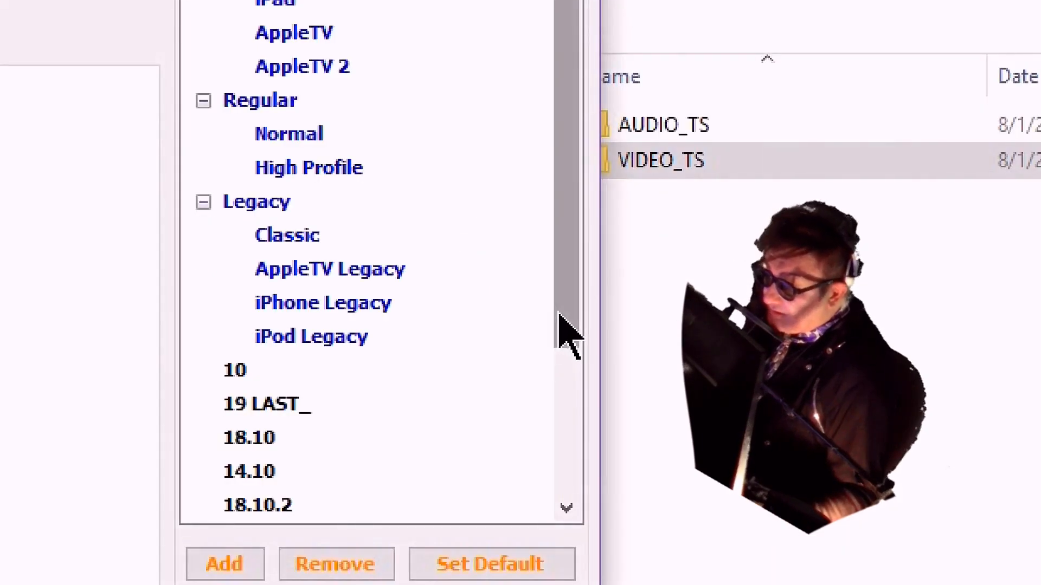
# Apply the DVD DECOMB 17 preset and review its video filter and video codec settings
pyautogui.moveTo(567, 244); pyautogui.dragTo(539, 493)
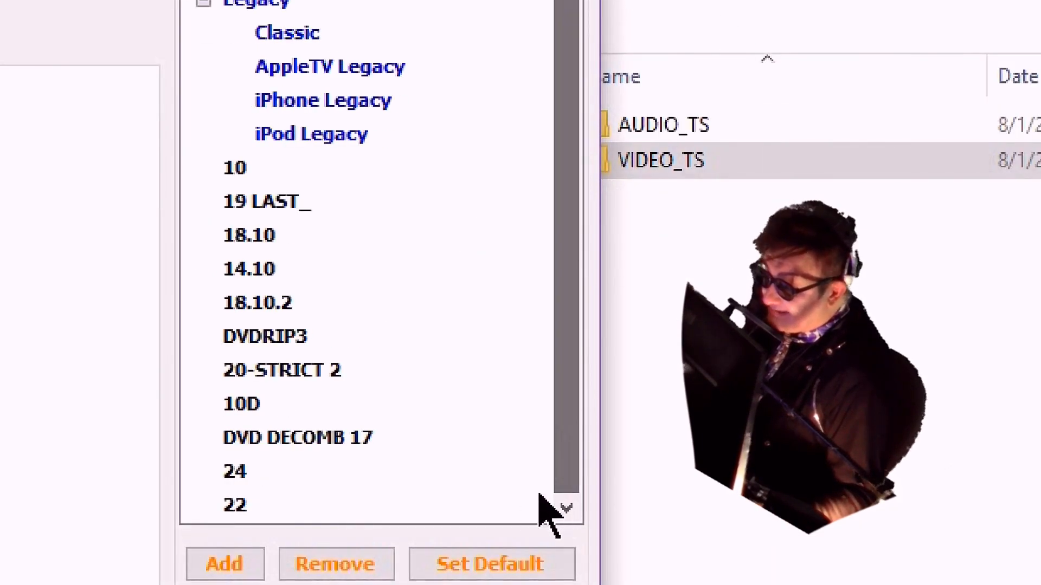
pyautogui.click(324, 441)
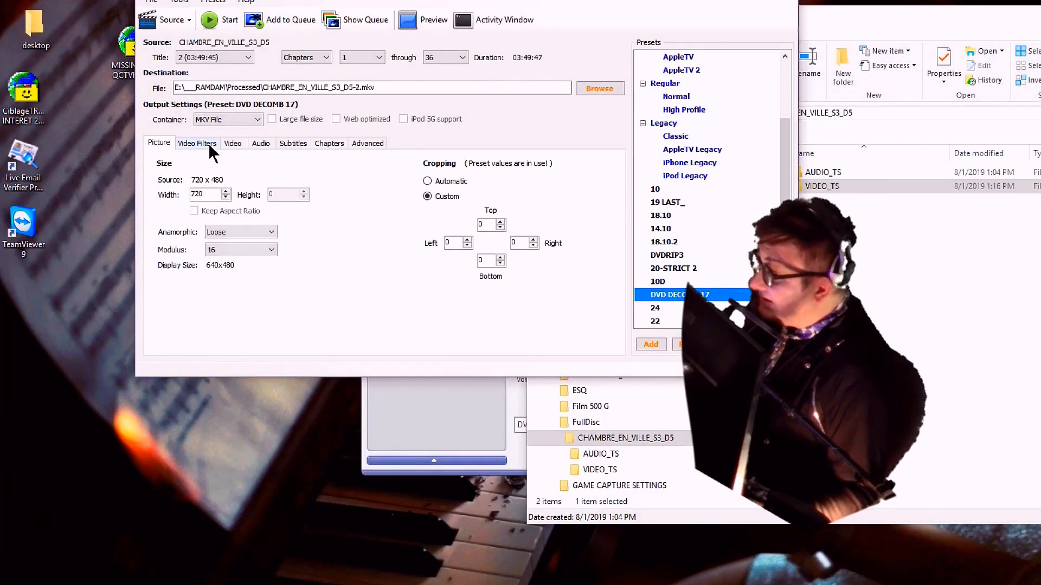
pyautogui.click(208, 144)
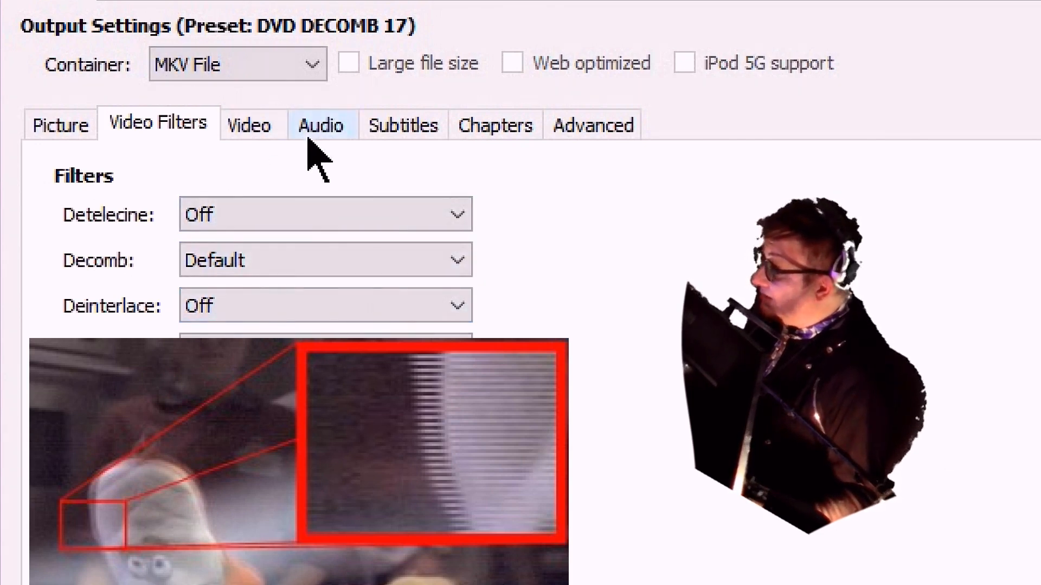
pyautogui.click(248, 130)
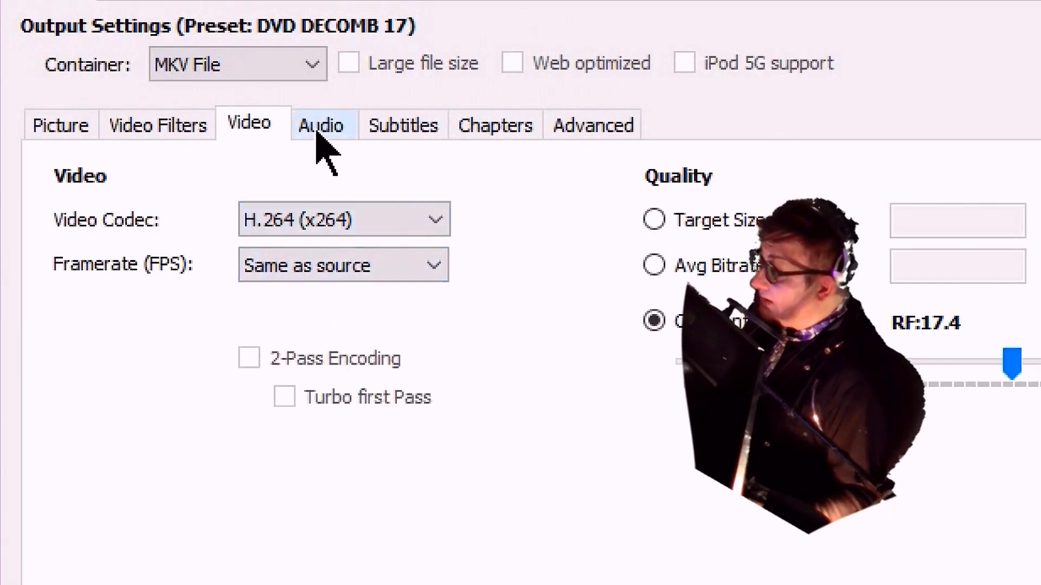
# Review the codec choices for audio track 1 and select AC3 Passthru
pyautogui.click(318, 135)
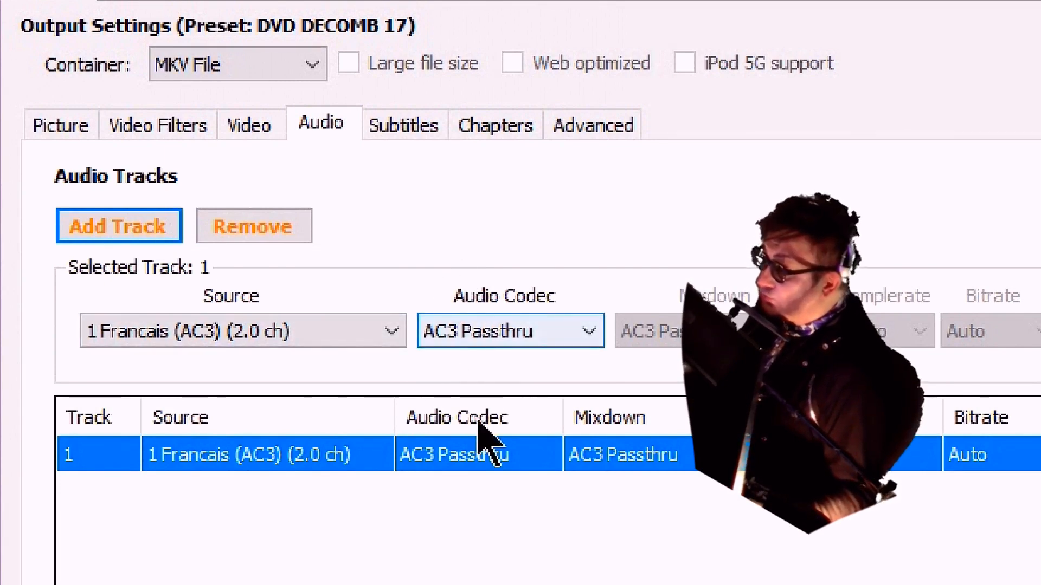
pyautogui.click(518, 331)
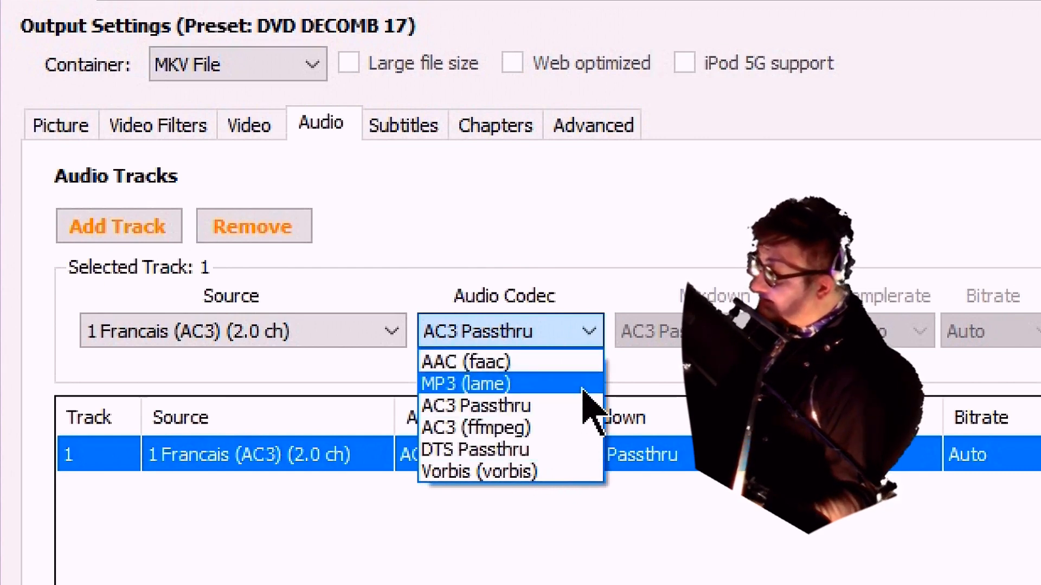
pyautogui.click(584, 405)
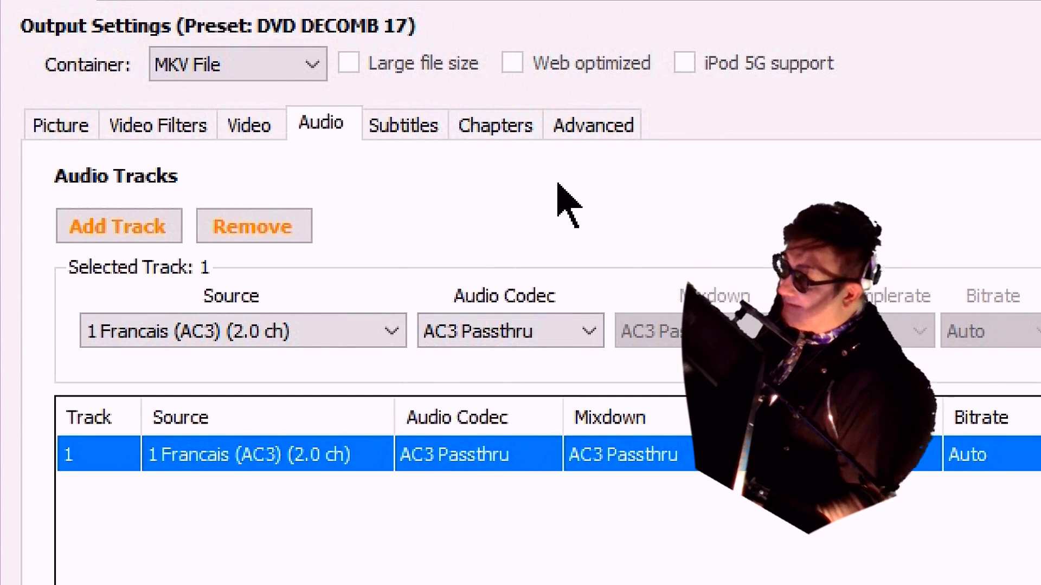
pyautogui.click(507, 328)
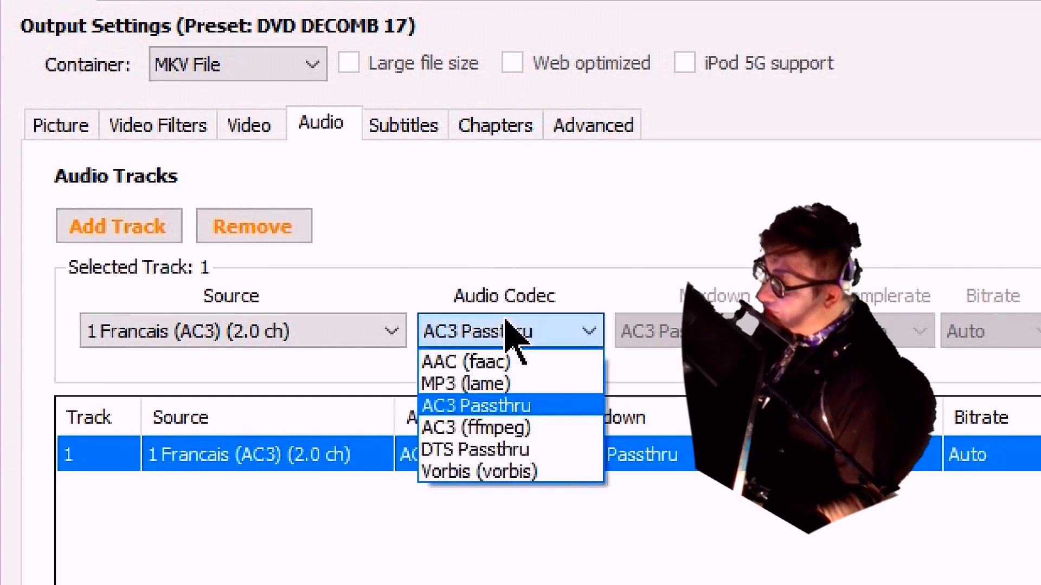
pyautogui.click(531, 407)
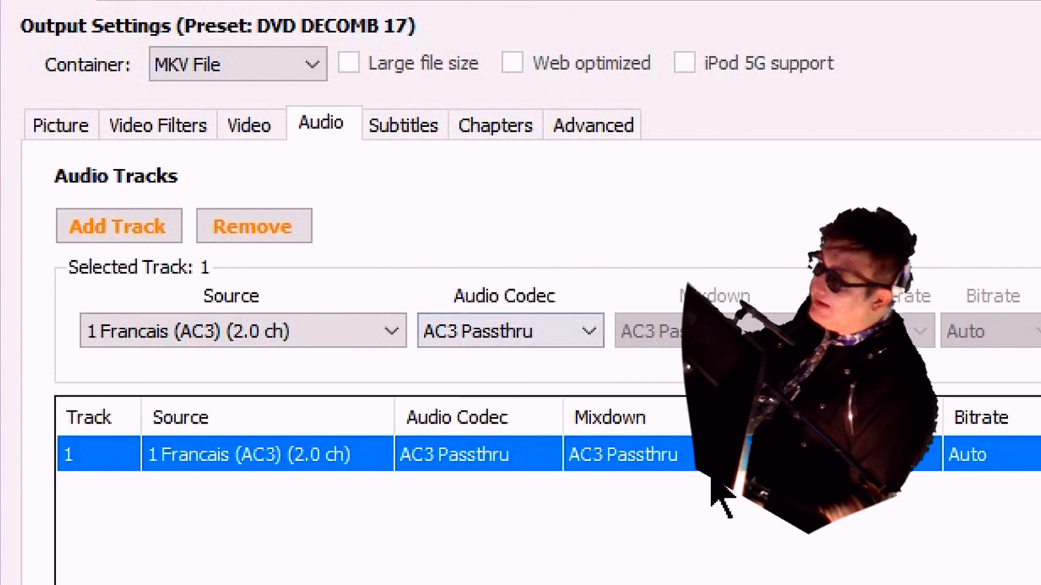
# Examine the preset's video quality and its advanced encoding options, including subpixel mode decision, reference frames and maximum B-frames
pyautogui.click(252, 125)
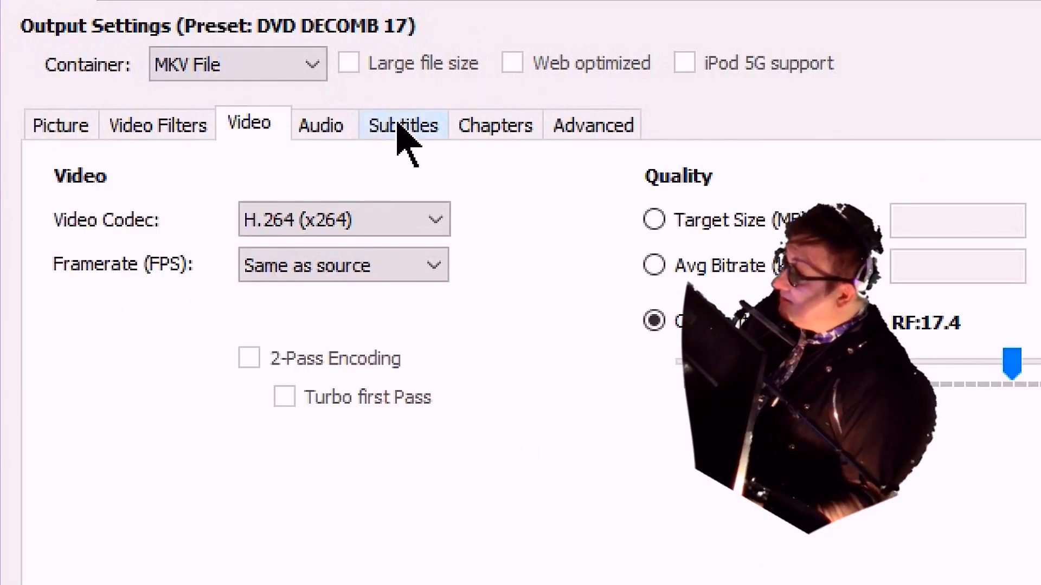
pyautogui.click(576, 127)
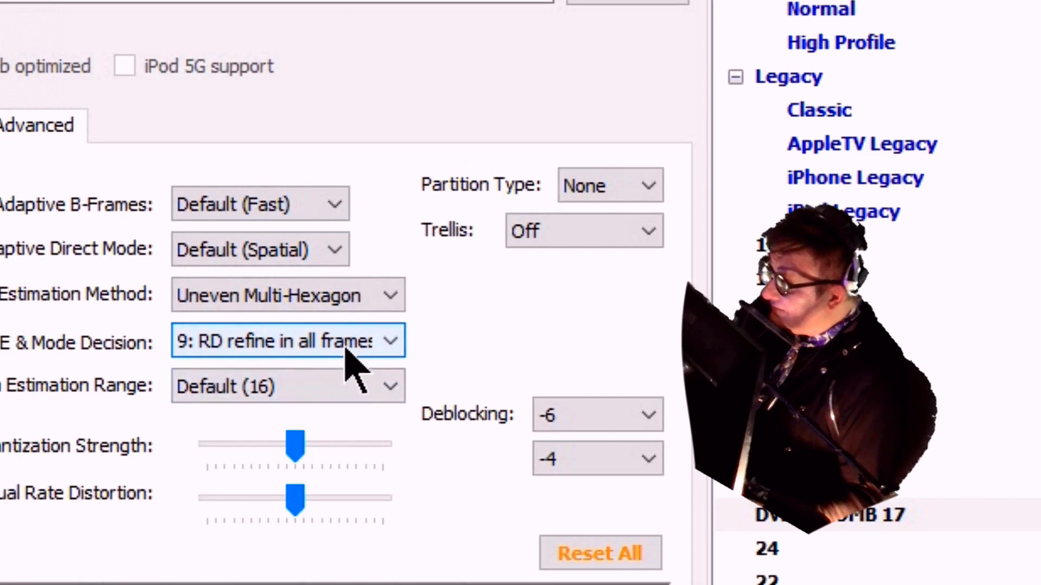
pyautogui.moveTo(357, 341)
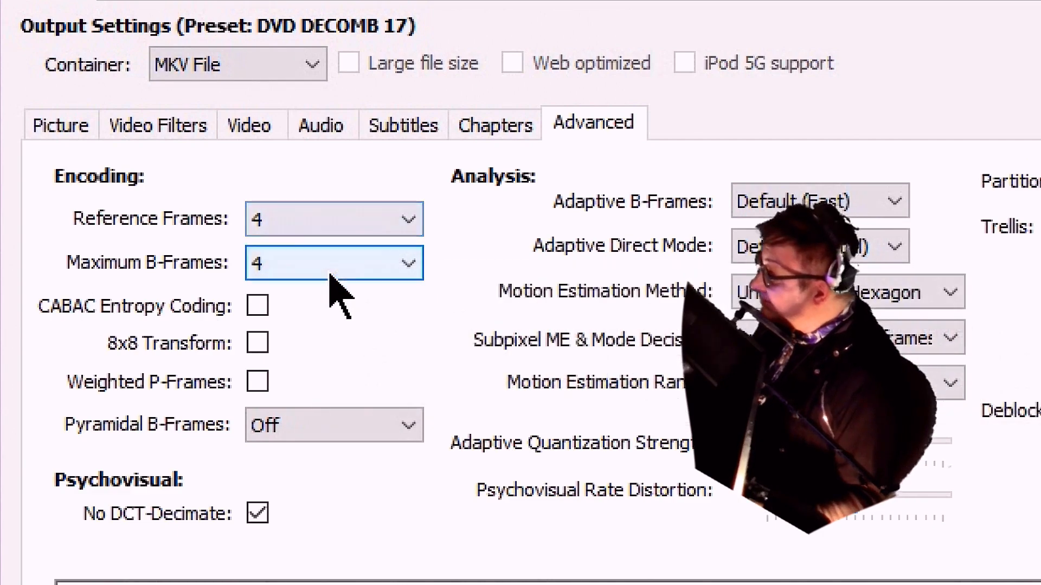
pyautogui.moveTo(330, 271)
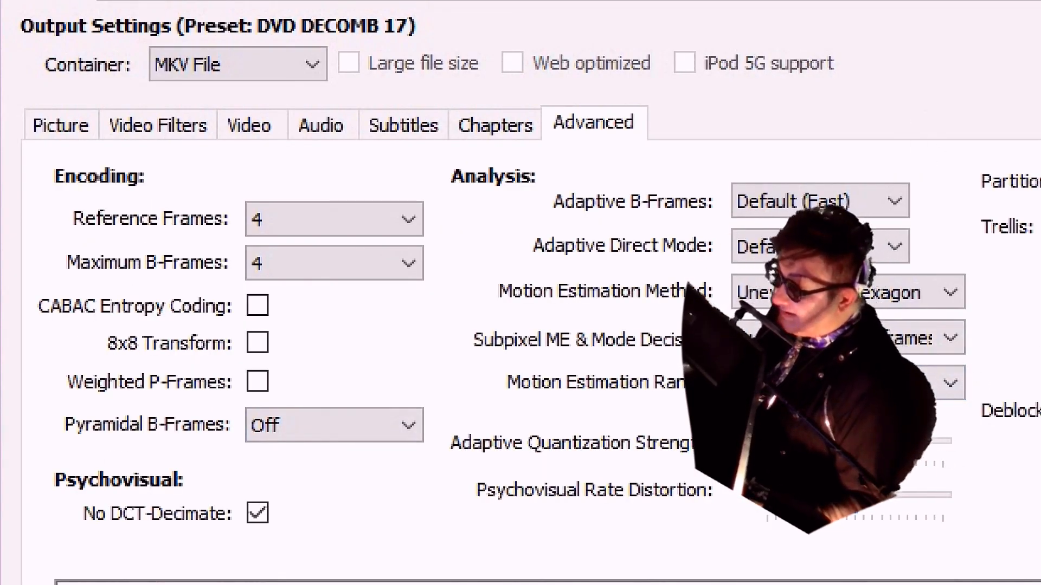
# Recheck the decomb filter and picture settings and start encoding the disc title to CHAMBRE_EN_VILLE_S3_D5-2.mkv
pyautogui.click(168, 130)
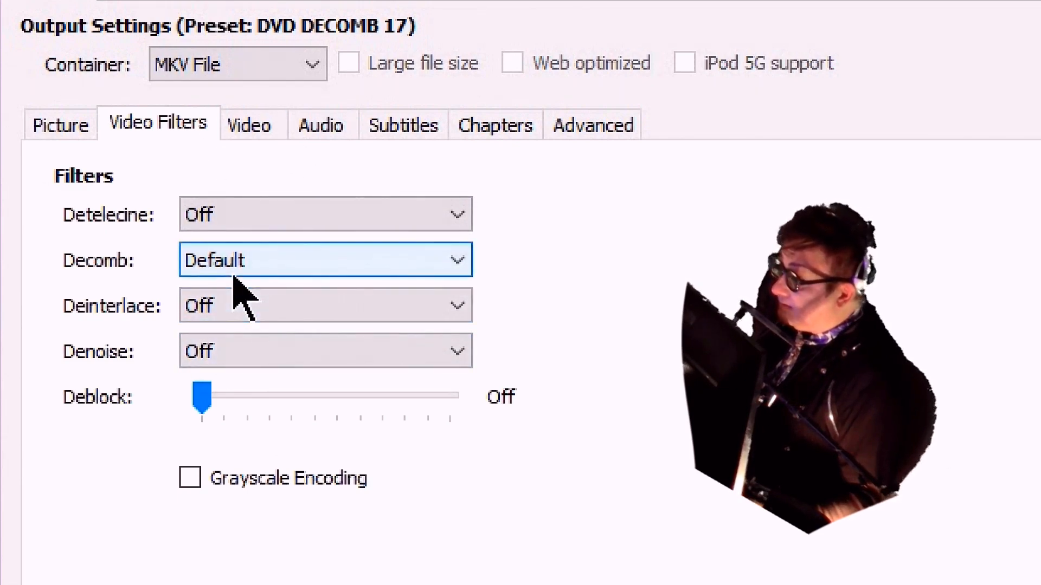
pyautogui.click(53, 129)
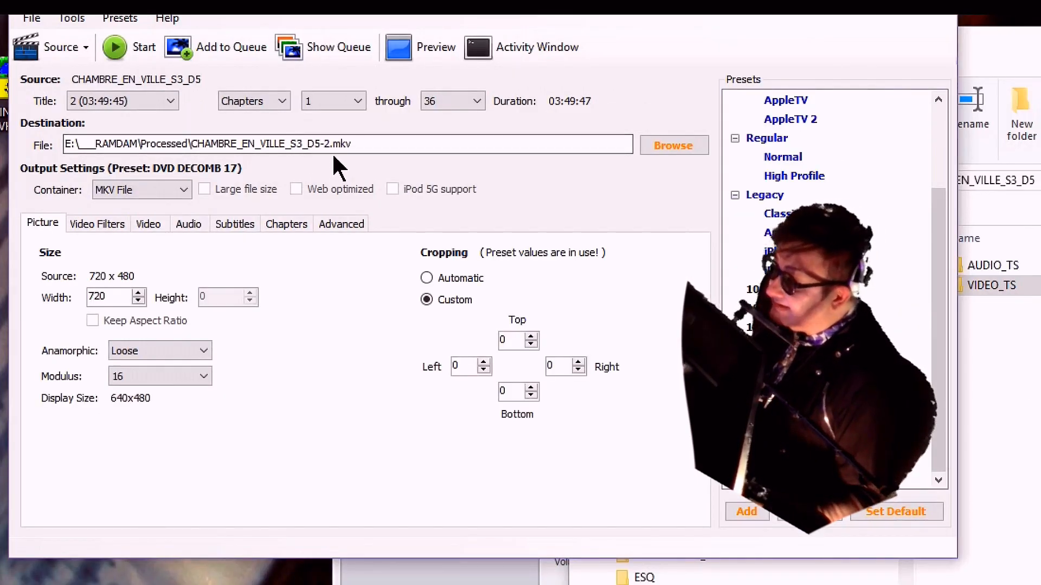
pyautogui.click(141, 54)
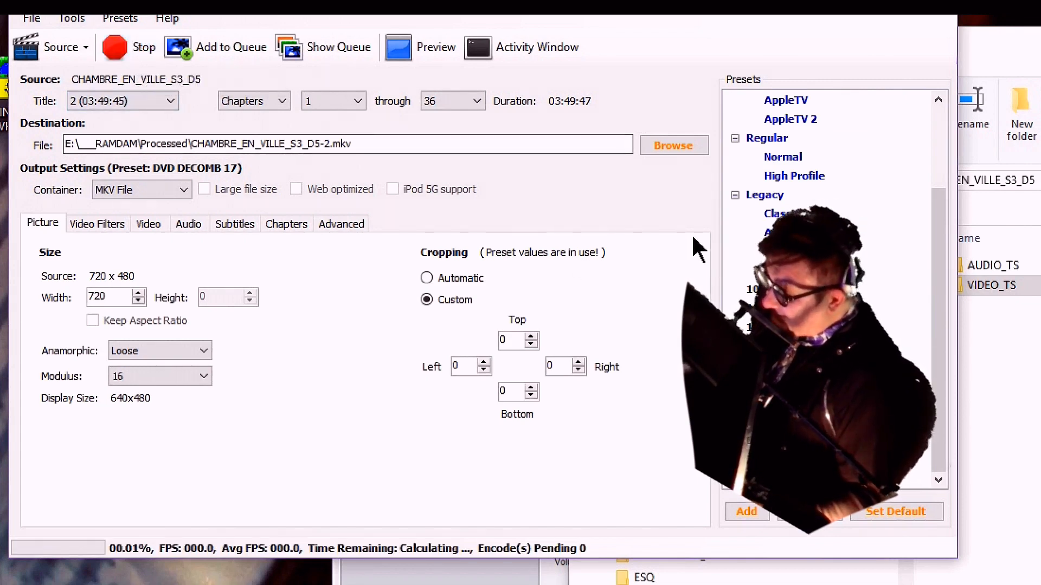
pyautogui.moveTo(653, 6); pyautogui.dragTo(676, 0)
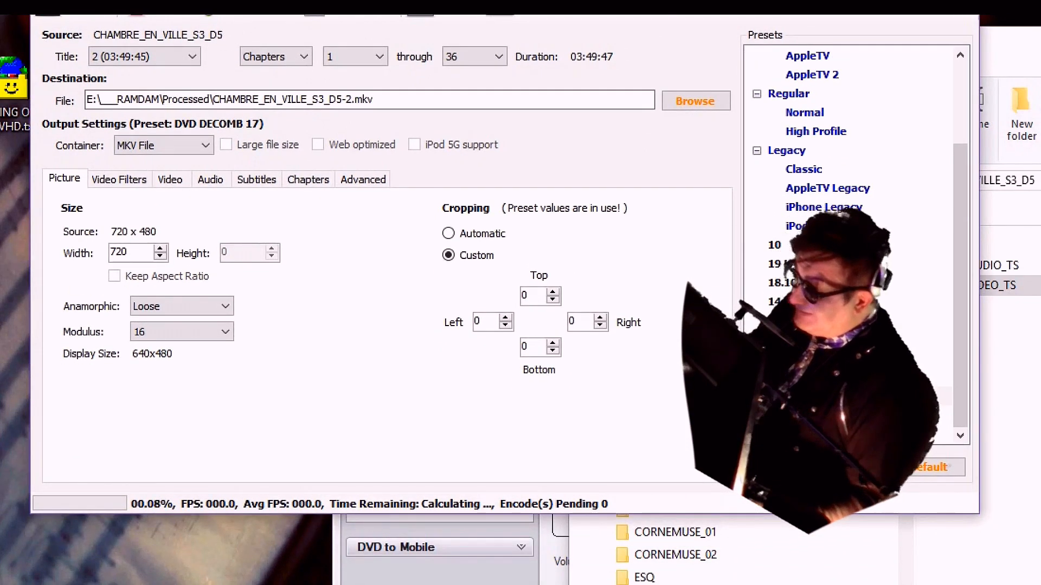